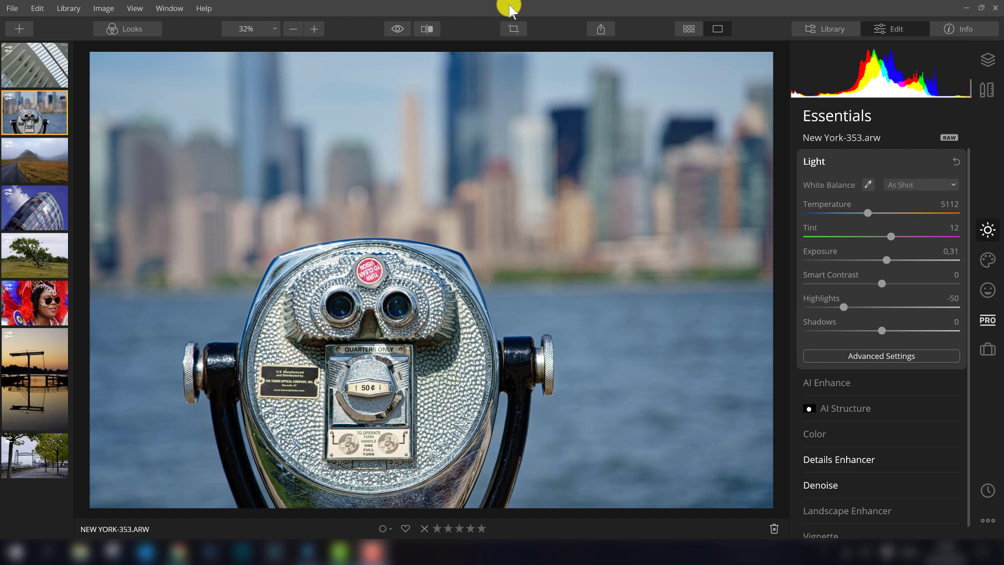
# - Visit the library overview, return to editing, and reveal the advanced Light settings
pyautogui.click(820, 30)
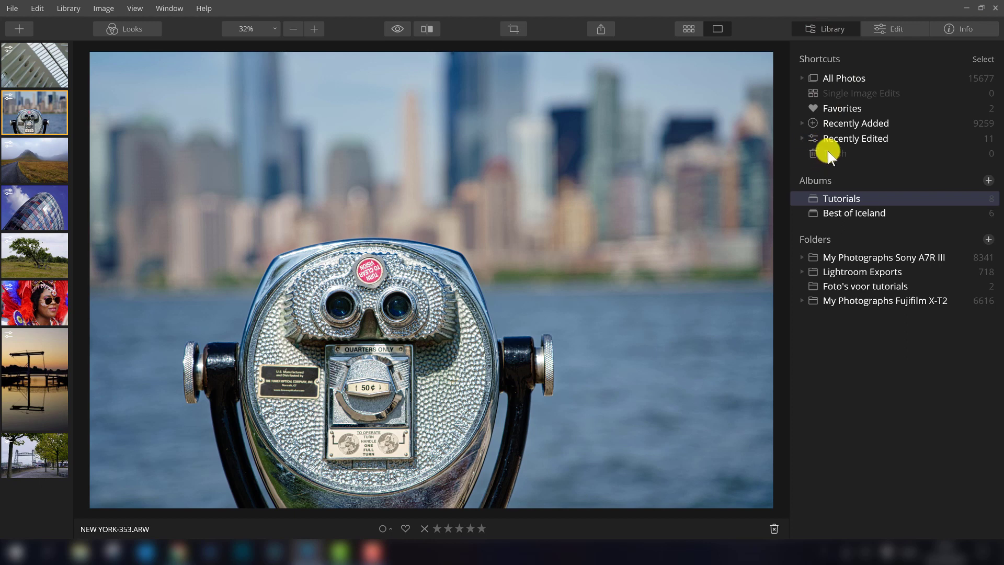
pyautogui.click(888, 28)
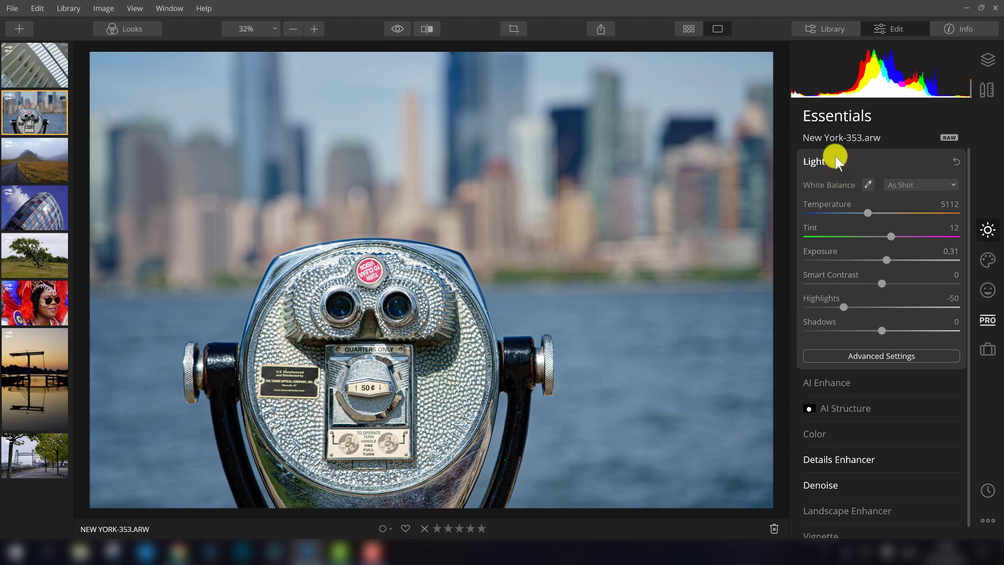
pyautogui.click(851, 358)
pyautogui.scroll(-2, 884, 318)
pyautogui.scroll(-1, 880, 289)
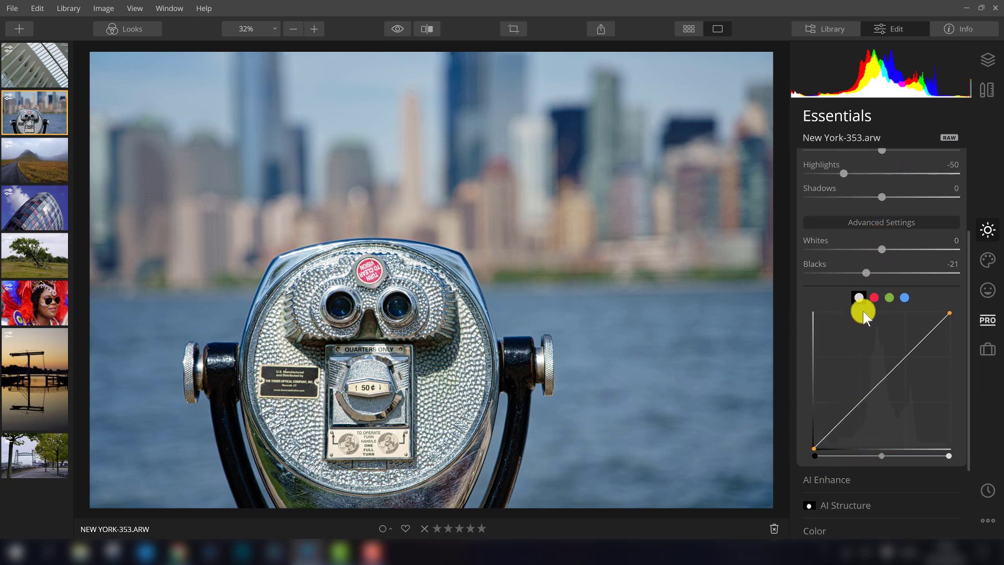
pyautogui.scroll(2, 897, 282)
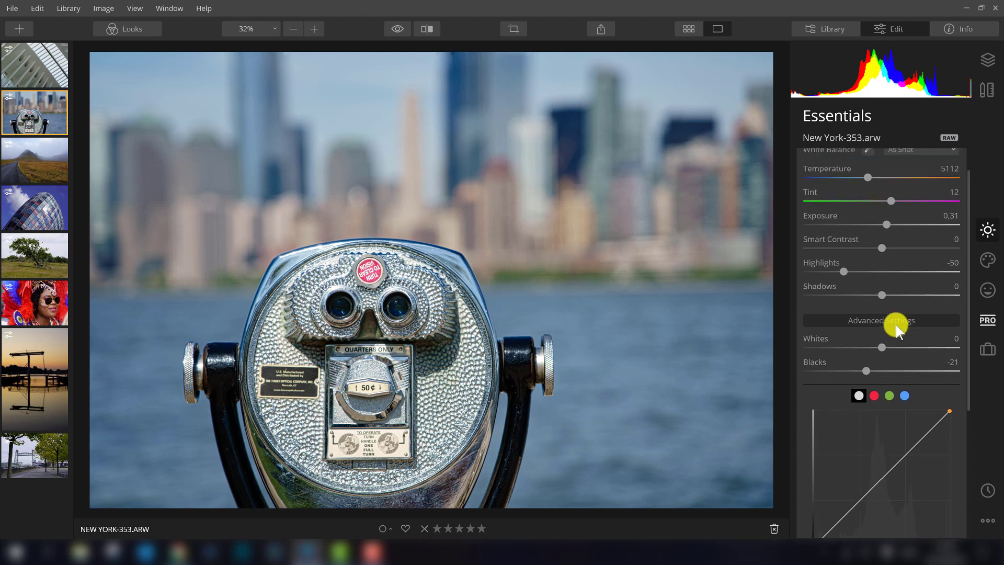
pyautogui.scroll(1, 895, 337)
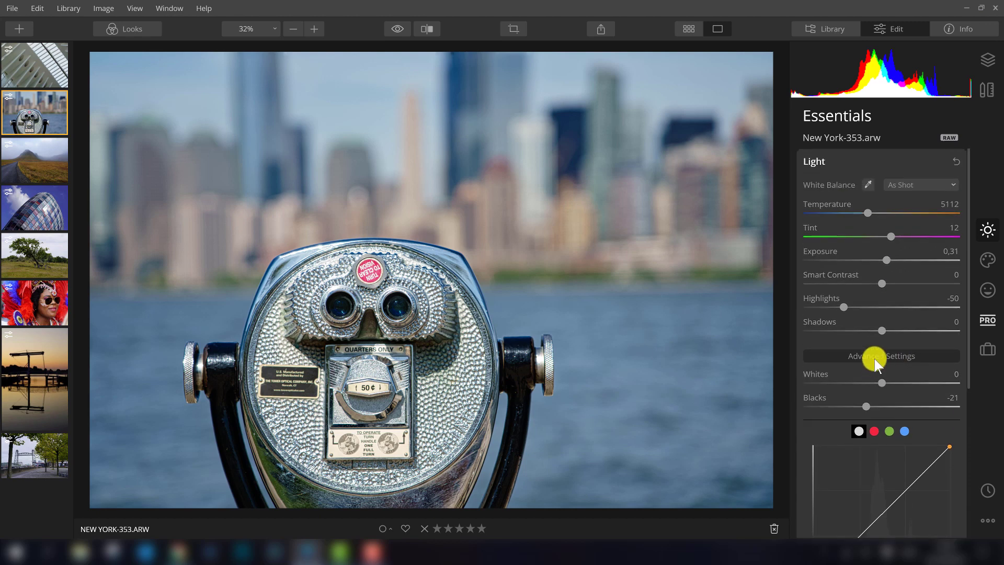
# - Collapse and re-expand advanced Light, scrolling to Whites 0, Blacks -21 and the tone curve
pyautogui.click(873, 355)
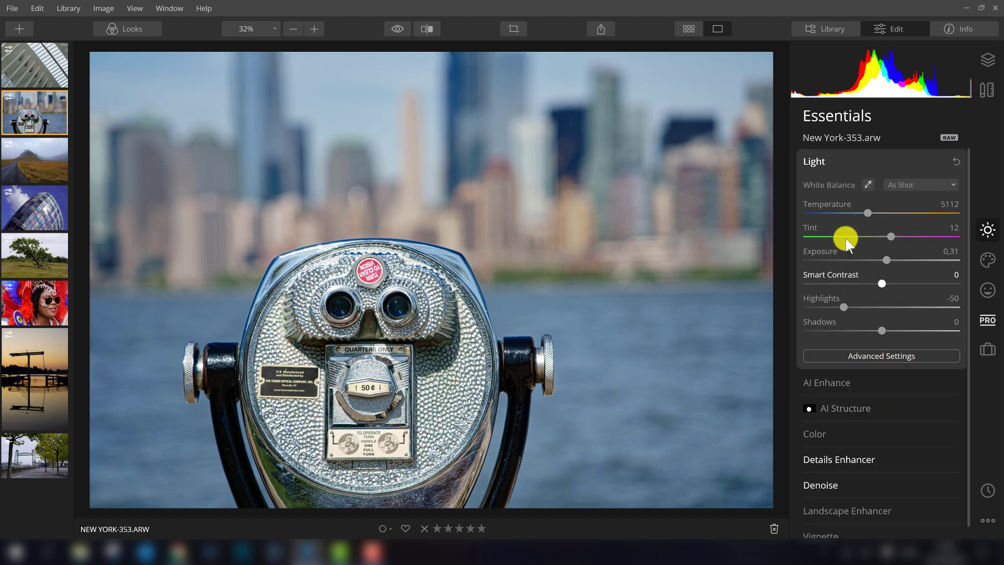
pyautogui.click(857, 358)
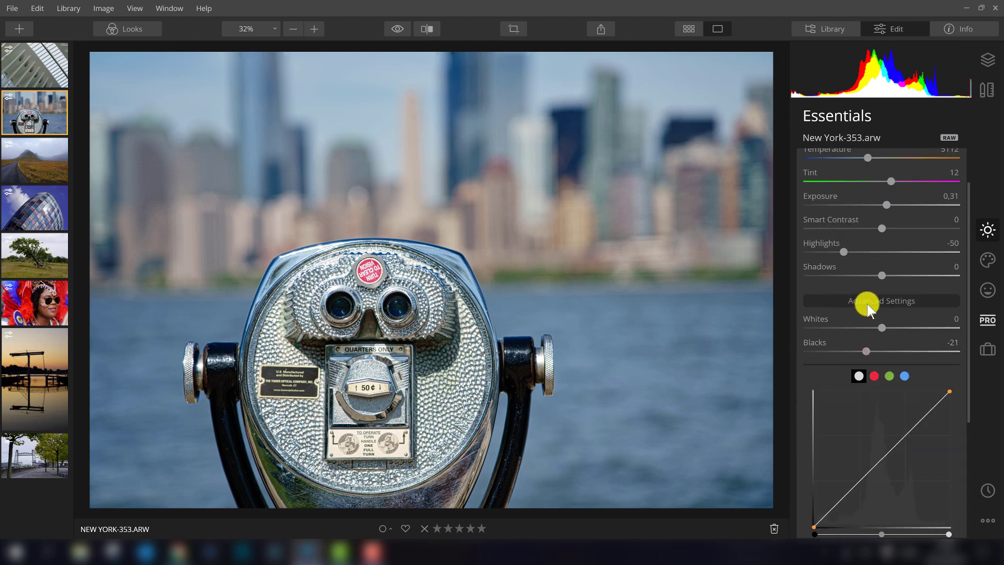
pyautogui.scroll(-2, 841, 299)
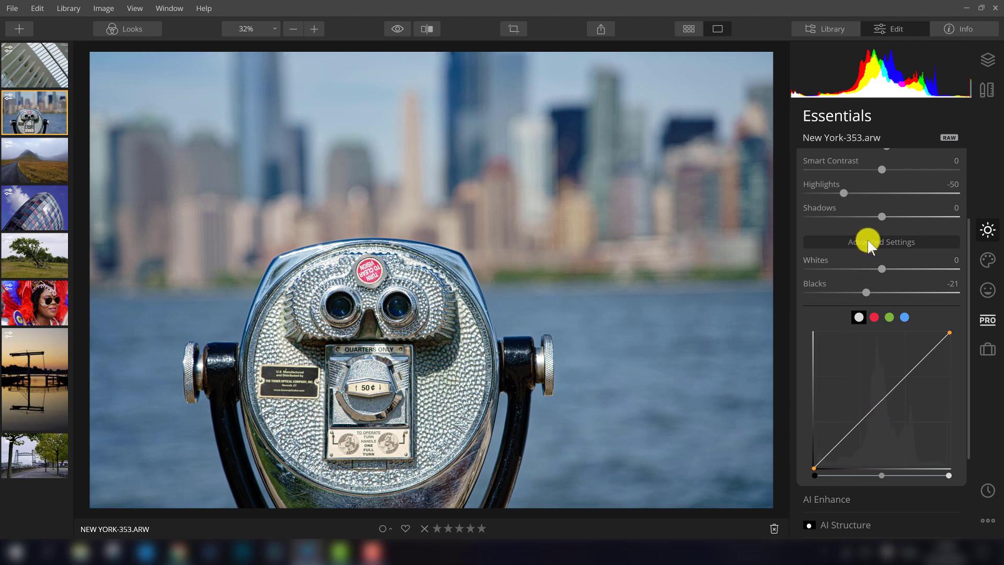
pyautogui.scroll(-1, 855, 315)
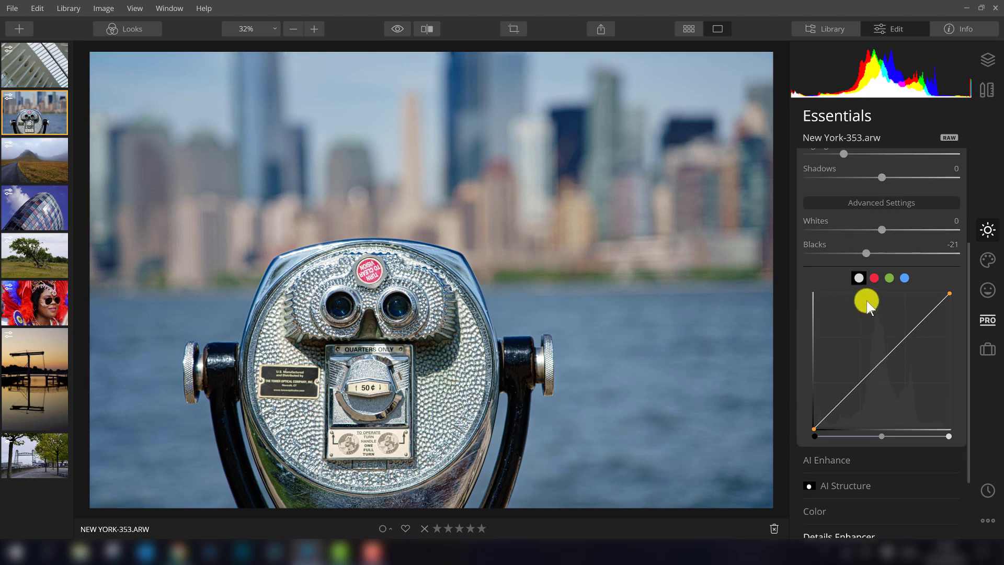
pyautogui.scroll(-3, 871, 316)
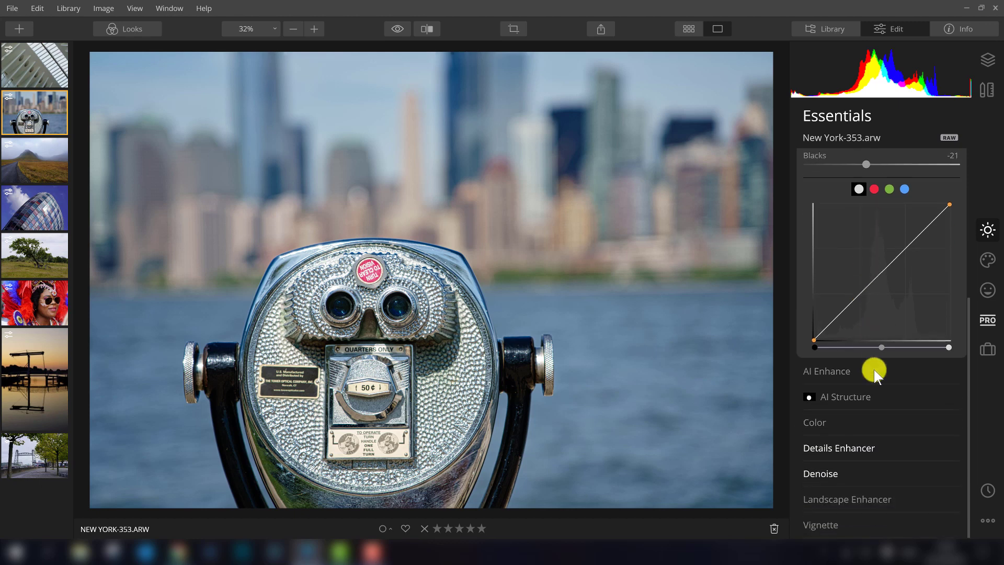
# - Expand AI Structure (Amount 0, Boost 0) and browse the mask types without choosing one
pyautogui.click(856, 397)
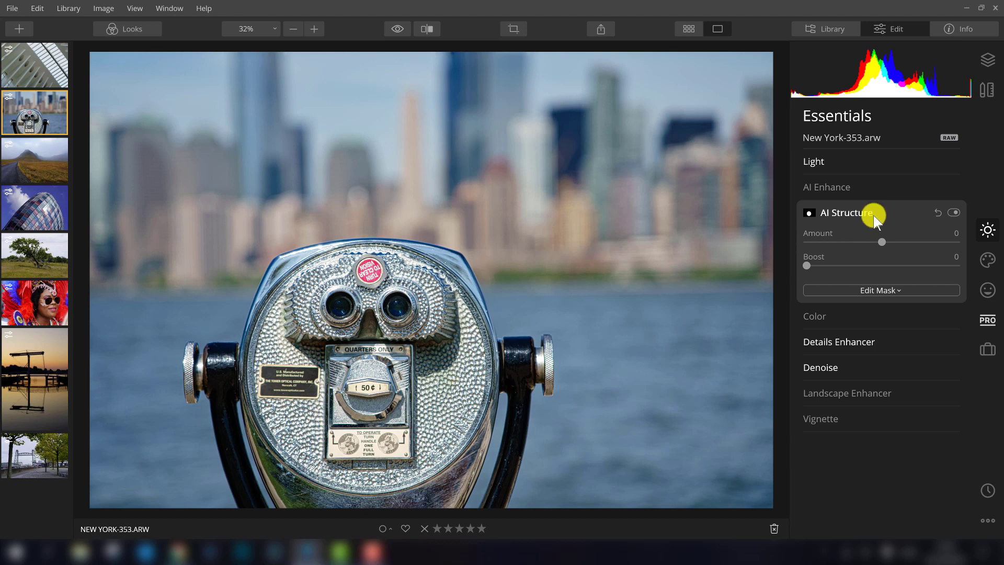
pyautogui.click(864, 291)
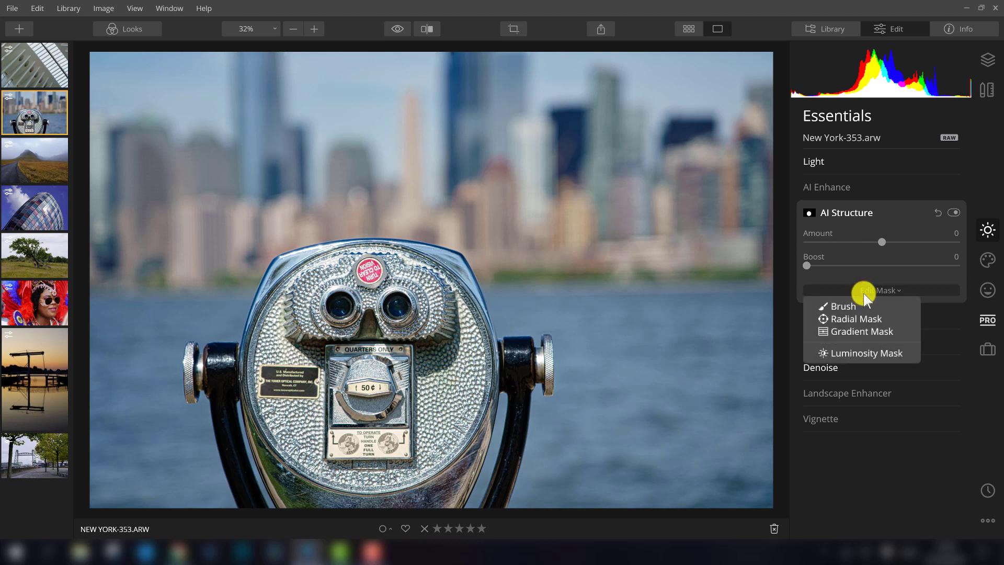
pyautogui.click(866, 290)
pyautogui.click(868, 290)
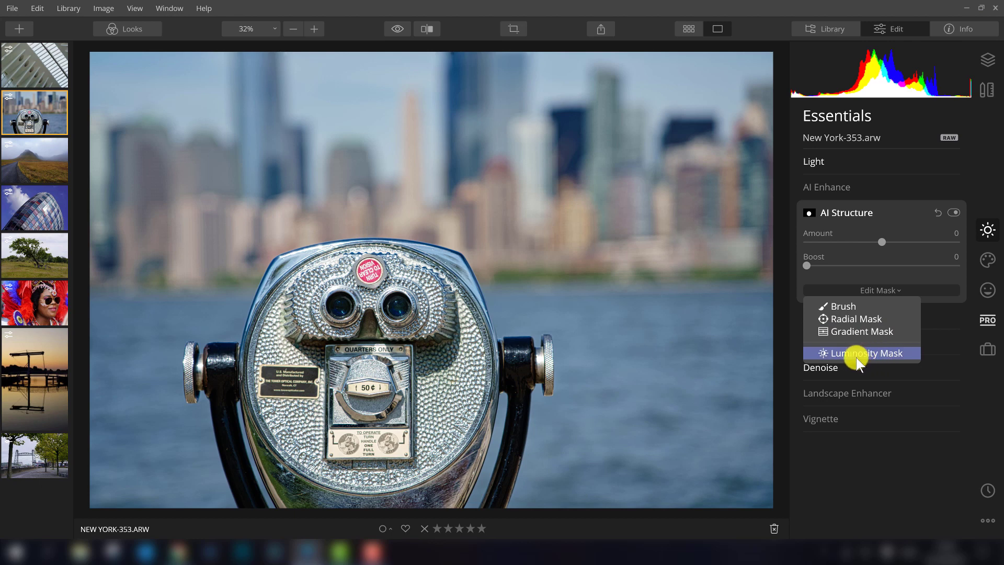
pyautogui.click(859, 290)
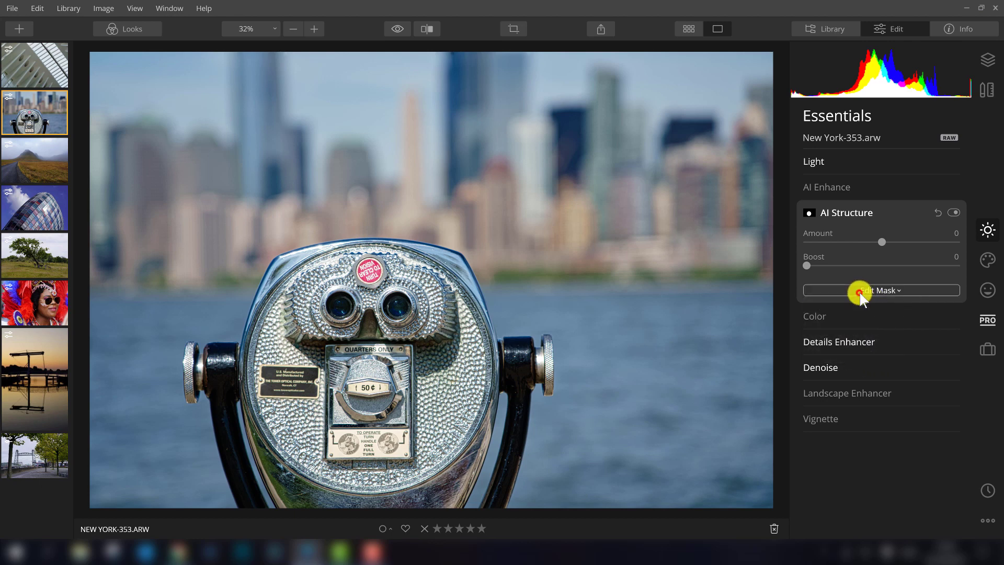
# - Show the Landscape Luminar Looks strip and browse the Looks collections without switching
pyautogui.click(130, 31)
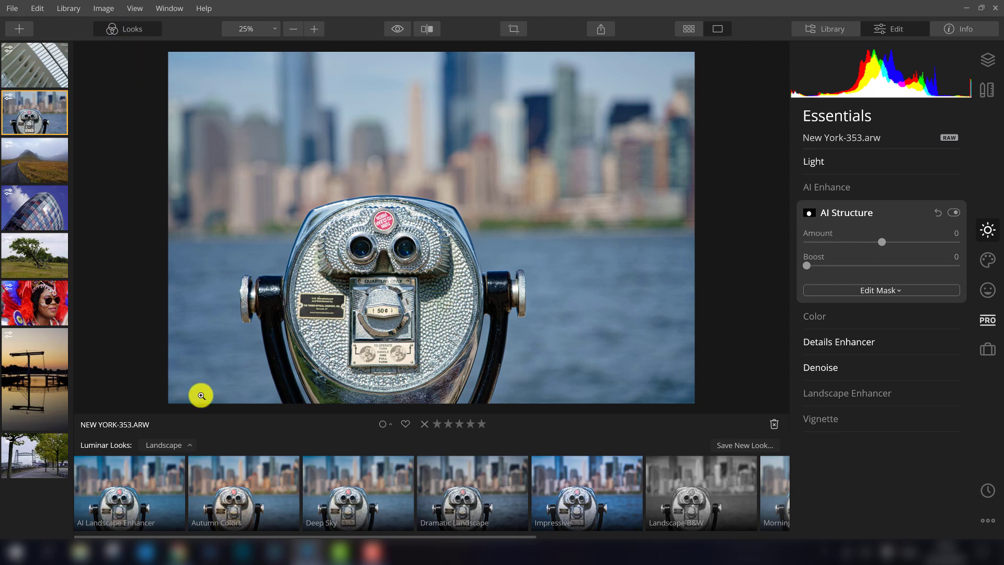
pyautogui.click(180, 447)
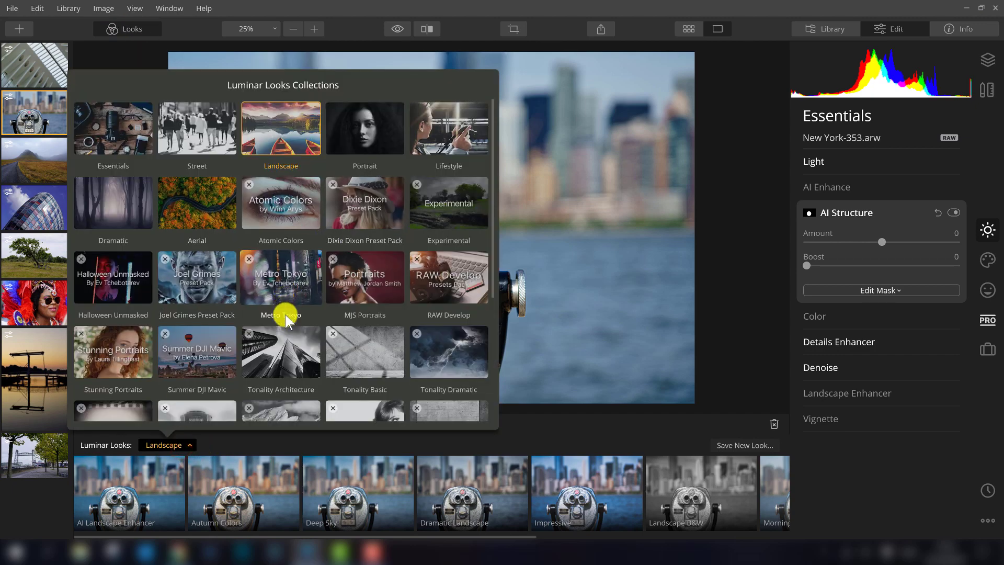
pyautogui.click(177, 448)
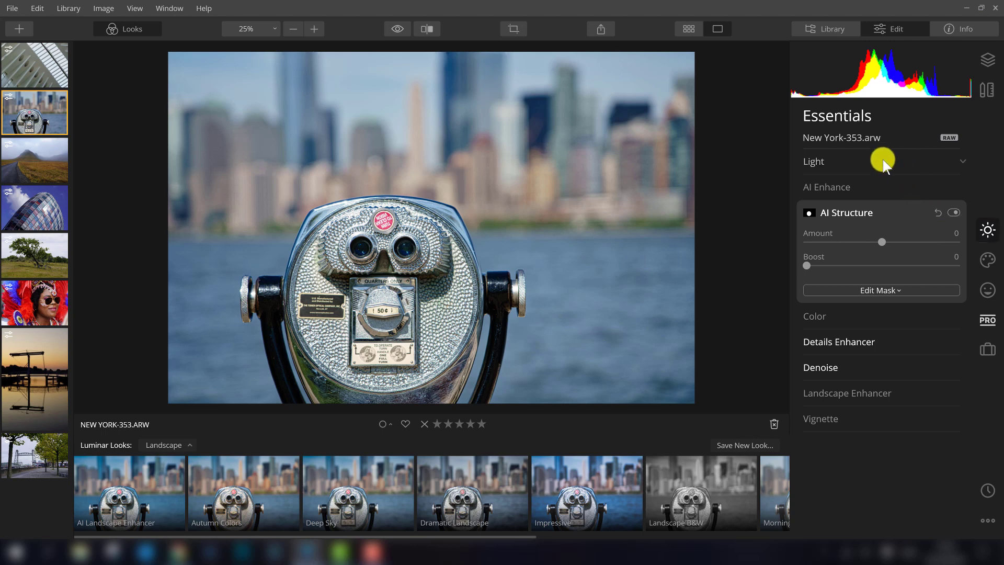
# - Show the single New York-353.arw layer and view the add-layer options without adding one
pyautogui.click(988, 60)
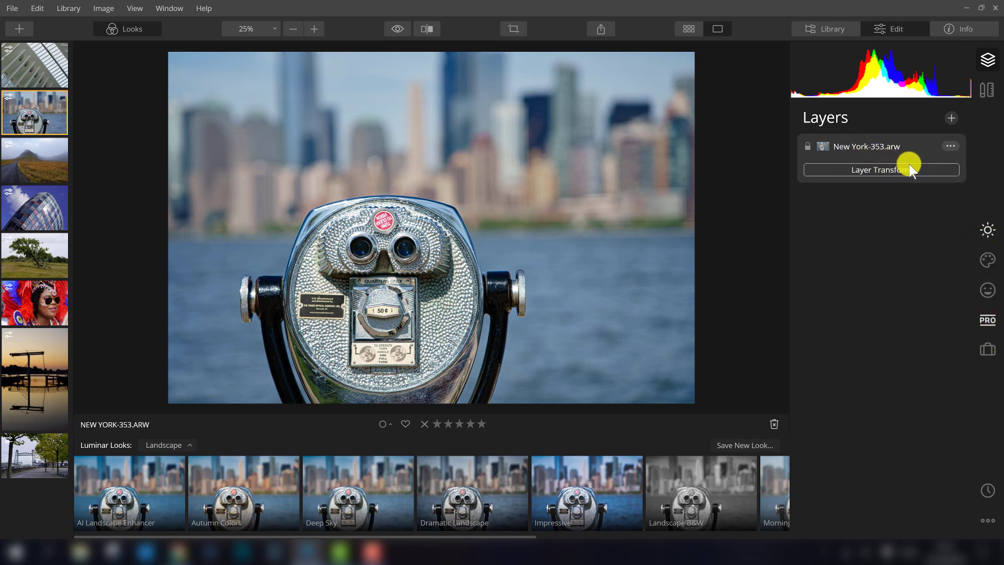
pyautogui.click(951, 117)
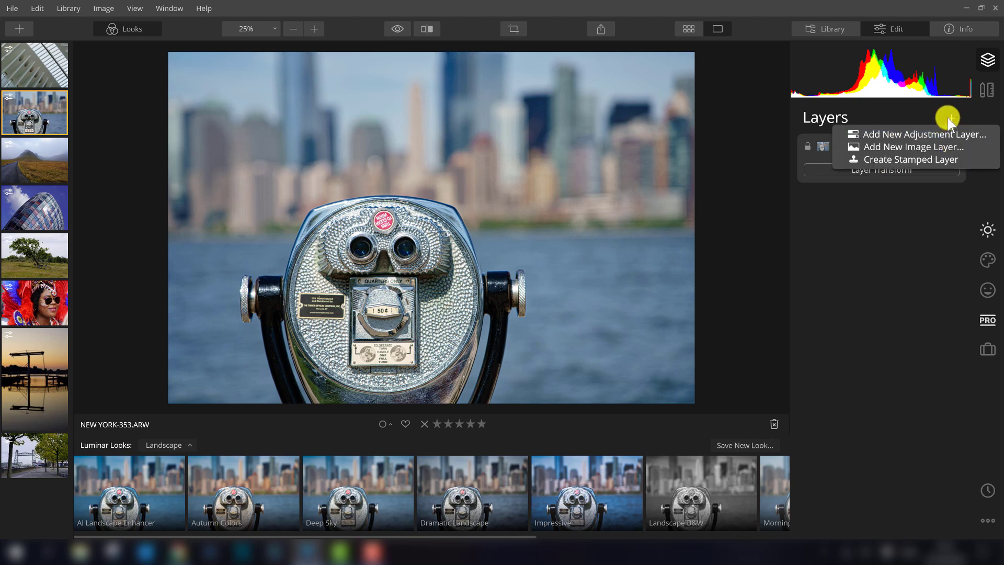
pyautogui.click(952, 117)
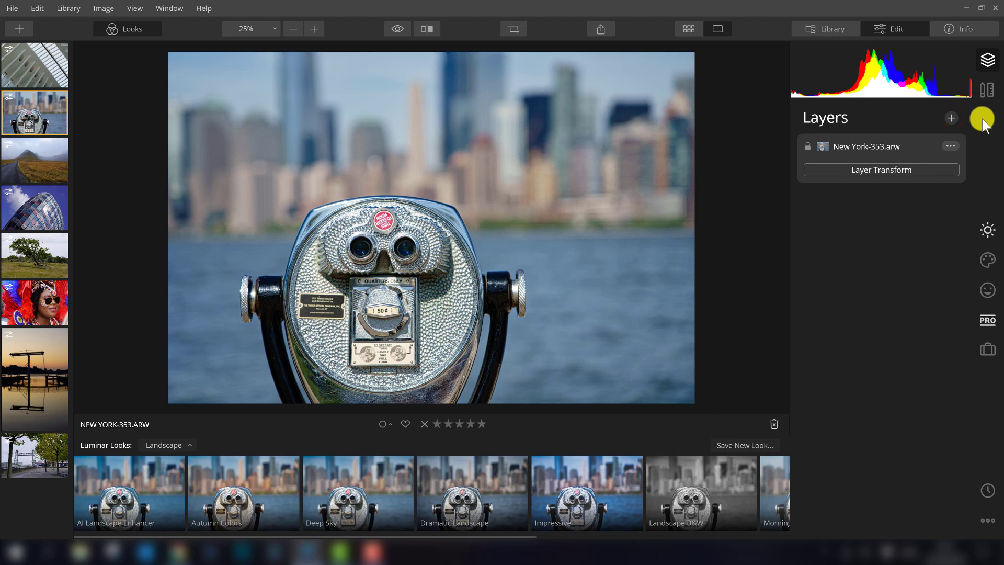
# - Open the Canvas tools and expand Lens & Geometry, with all sliders at 0
pyautogui.click(986, 90)
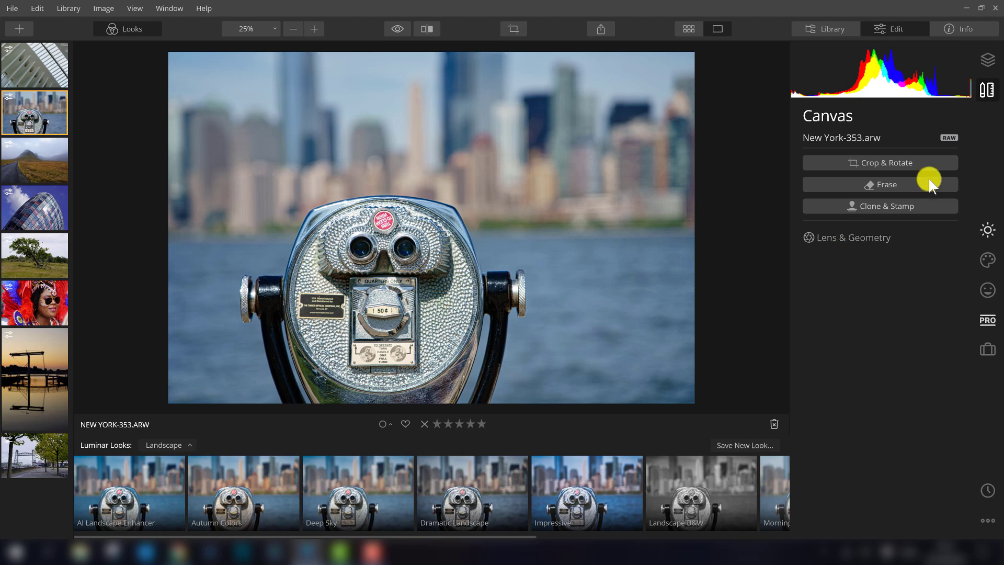
pyautogui.click(868, 237)
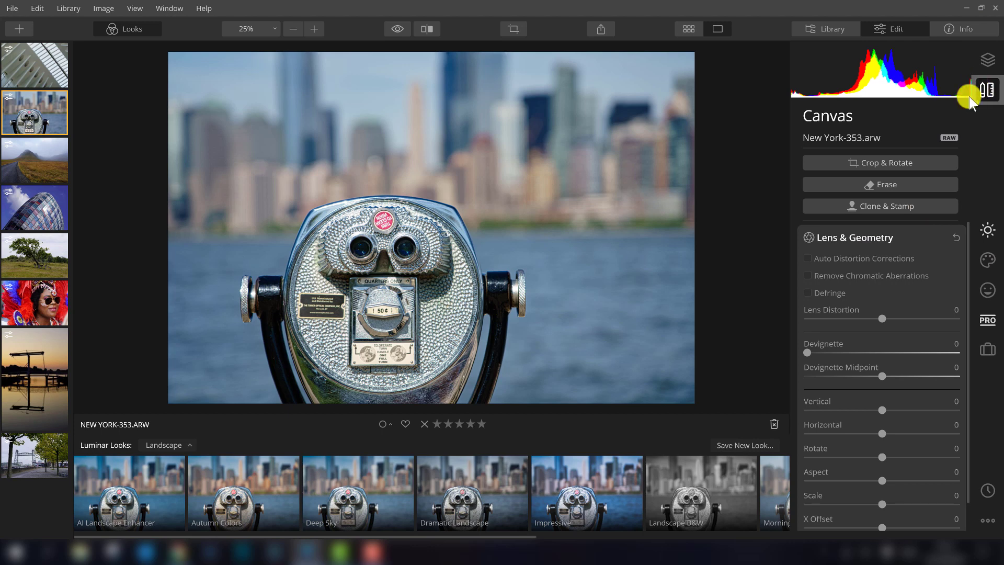
pyautogui.scroll(-1, 868, 245)
pyautogui.scroll(1, 874, 303)
# - Show the History list and scroll from AI Structure back to the Original Image
pyautogui.click(992, 492)
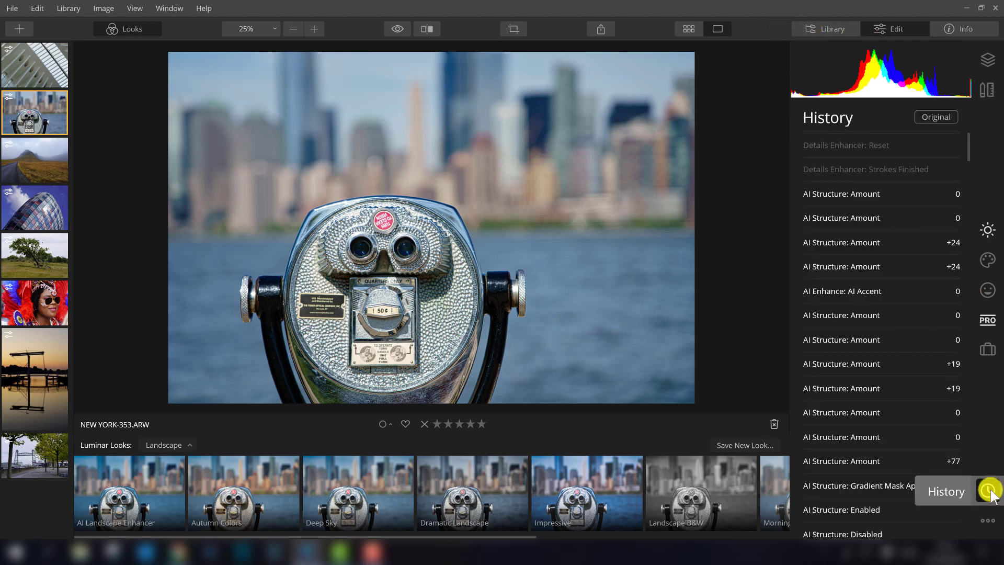
pyautogui.scroll(-8, 871, 340)
pyautogui.scroll(-15, 866, 309)
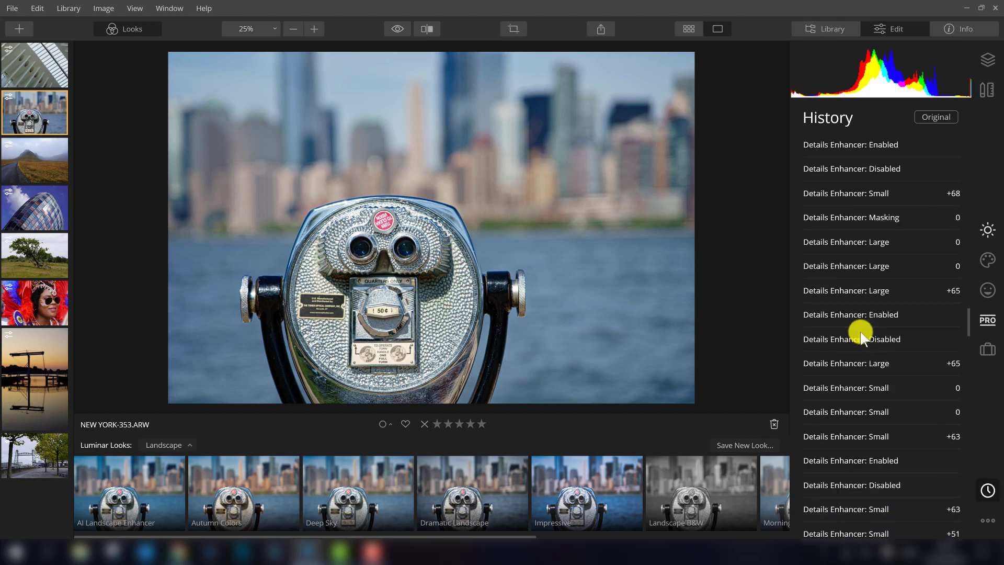
pyautogui.scroll(-15, 898, 464)
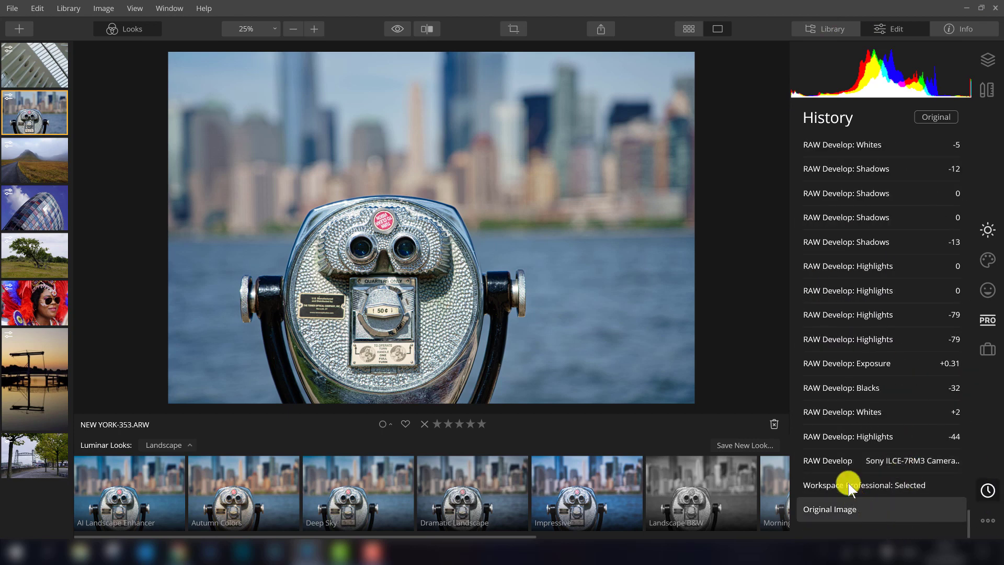
pyautogui.scroll(20, 880, 368)
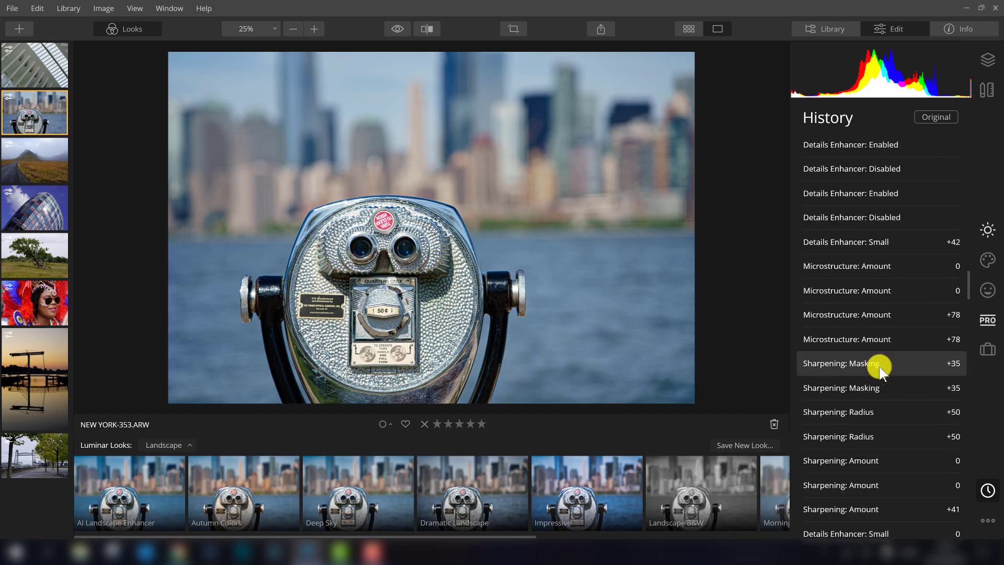
pyautogui.scroll(10, 874, 361)
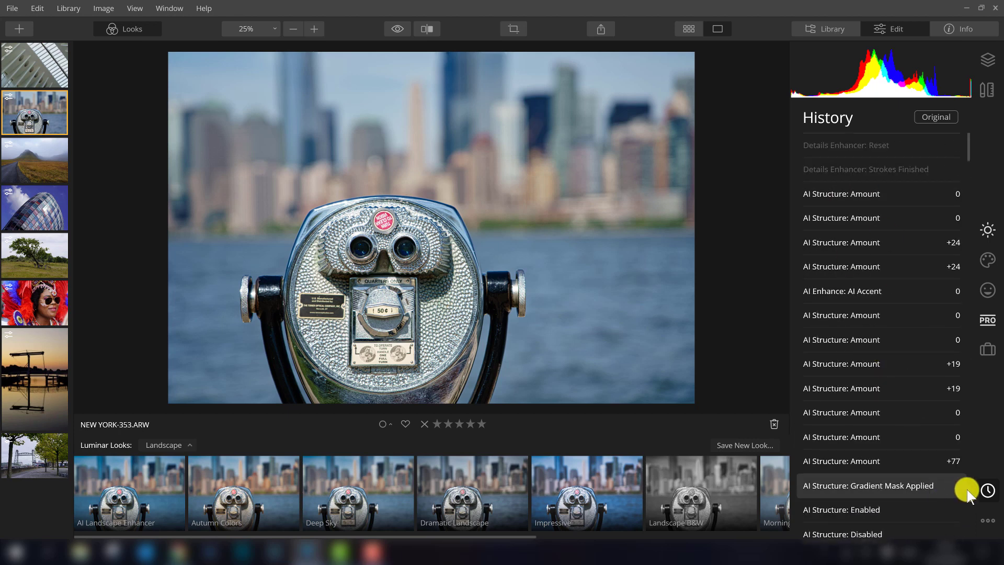
# - Show the More menu with Reset, Sync, Copy/Paste Adjustments and Show Histogram
pyautogui.click(987, 521)
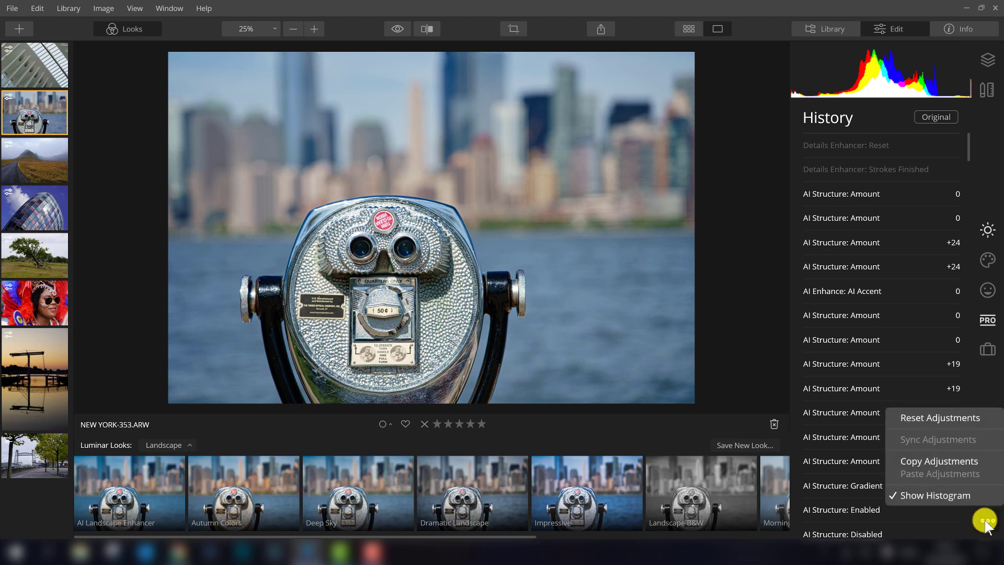